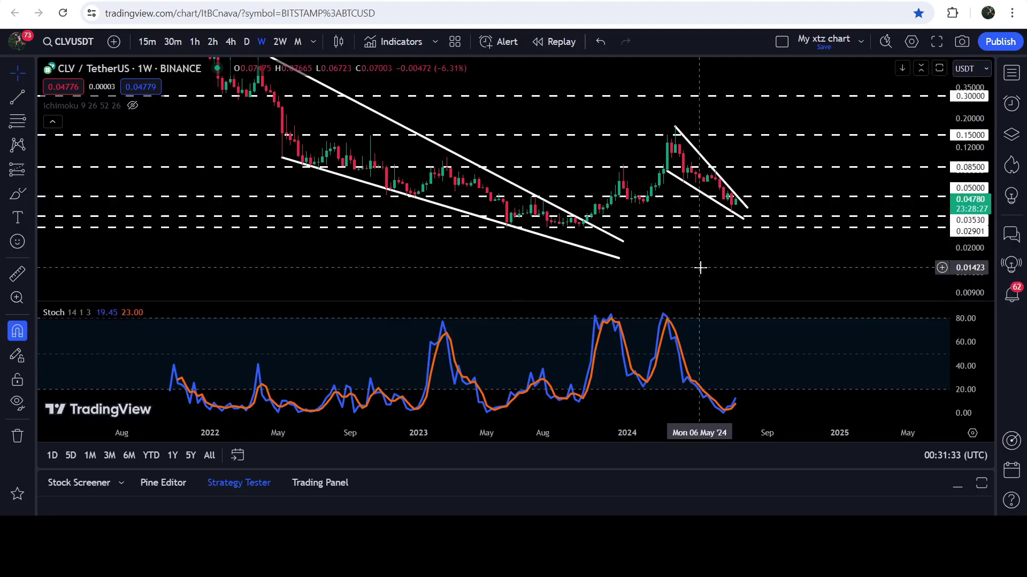
- Hide the Stochastic pane, switch CLV/USDT to daily candles, and fit the price scale around the wedge
double_click(699, 271)
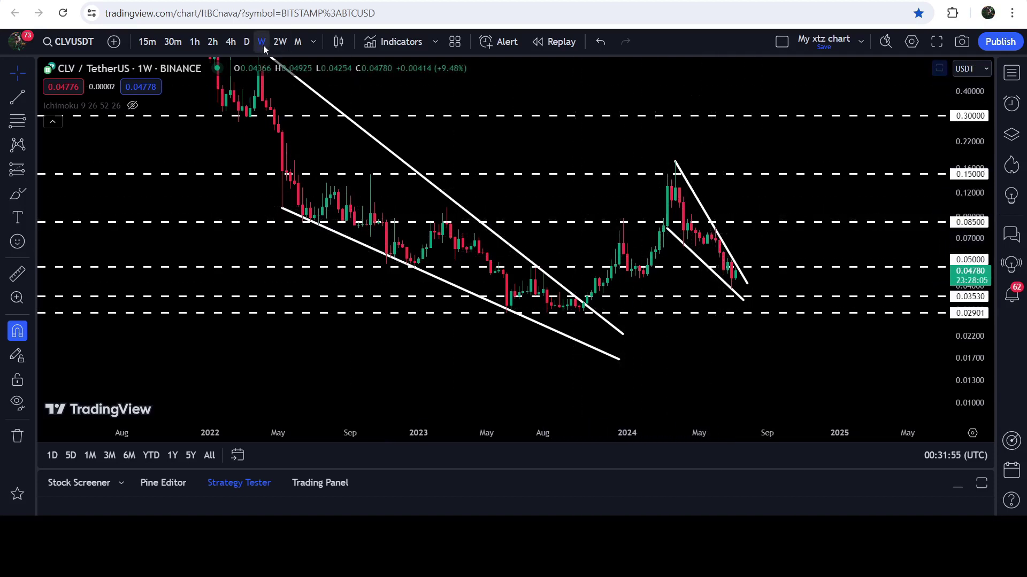
click(246, 42)
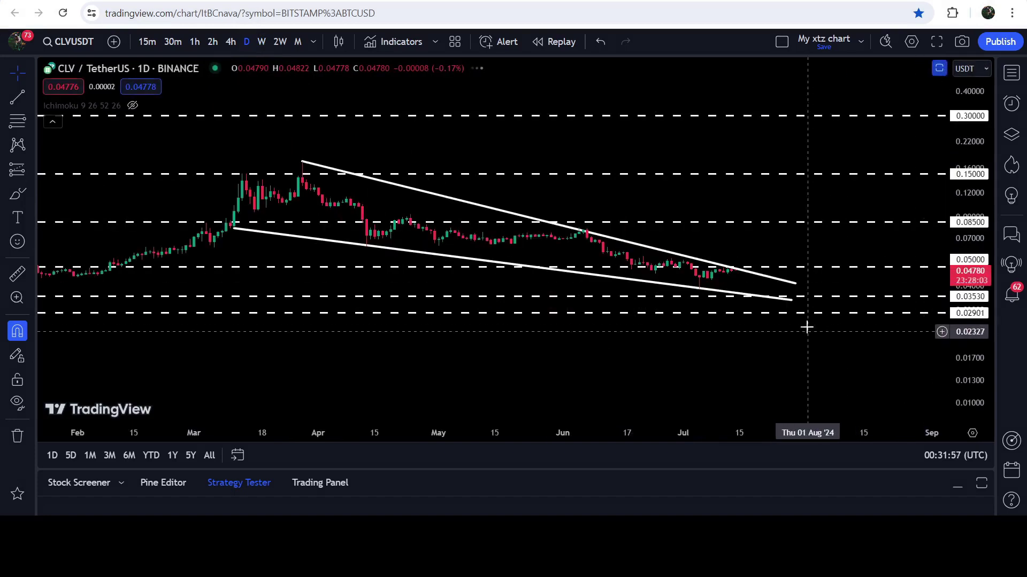
drag(946, 332, 928, 246)
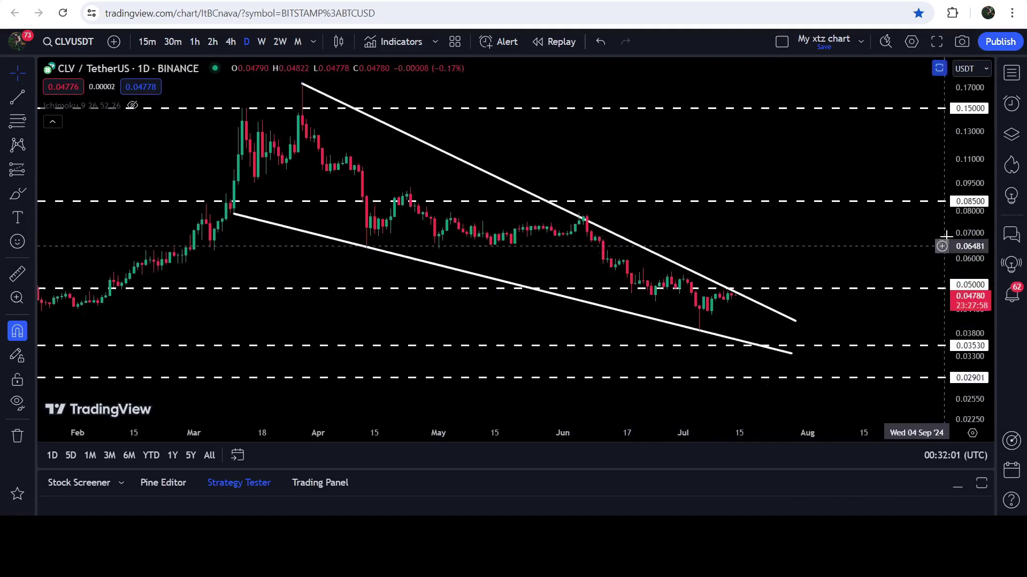
drag(962, 244, 960, 289)
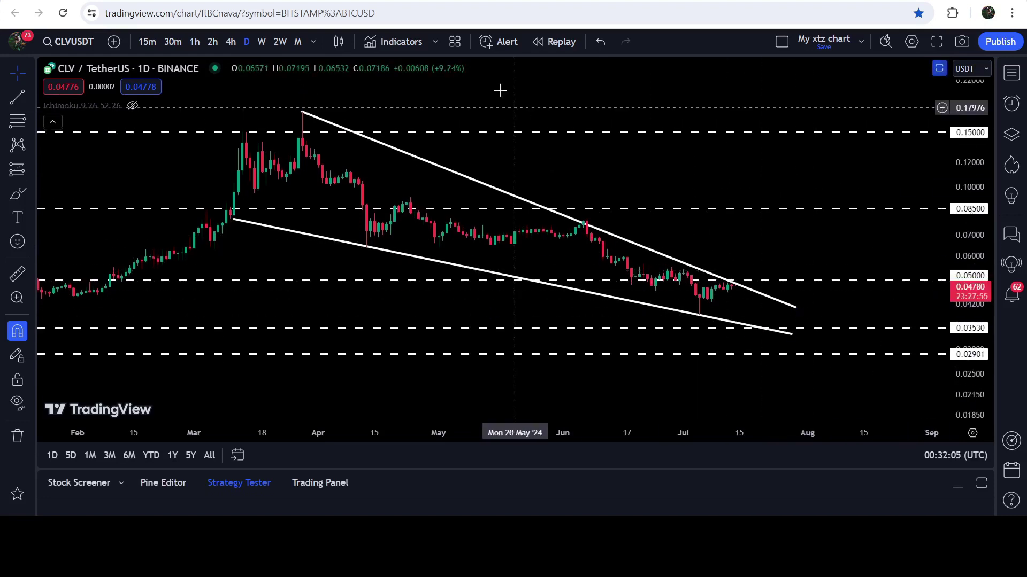
key(ctrl+Tab)
- Open the channel's Membership feed and scroll down to the Enzyme (MLN) trade-signal post
click(428, 341)
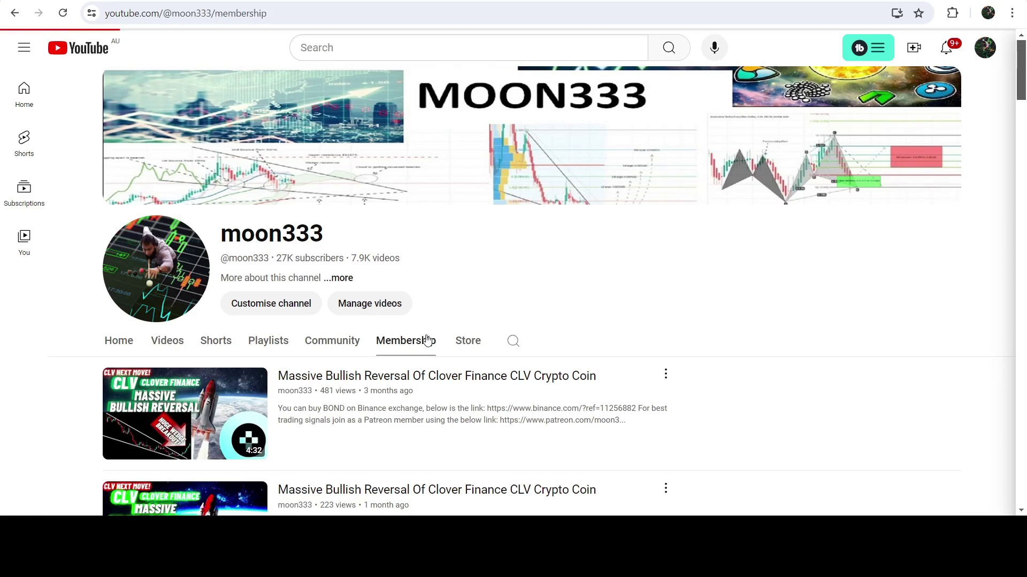
scroll(763, 348, down, 6)
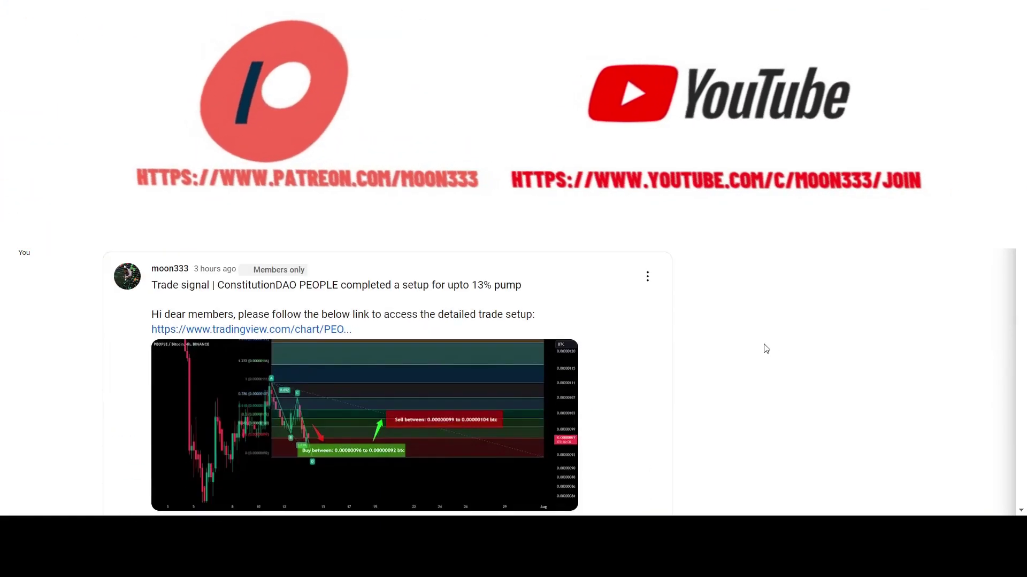
scroll(807, 333, down, 4)
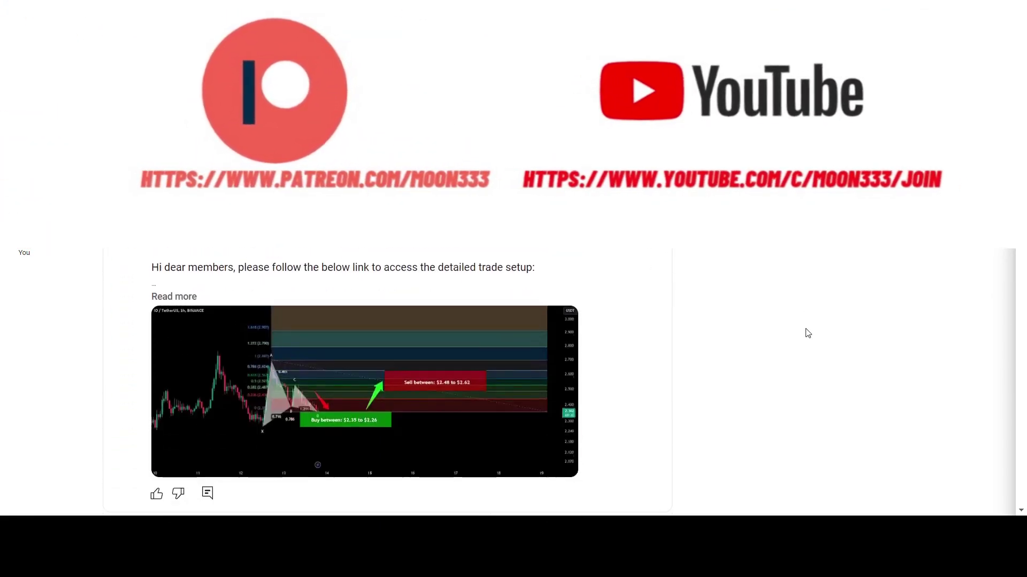
scroll(808, 333, down, 6)
scroll(807, 333, down, 15)
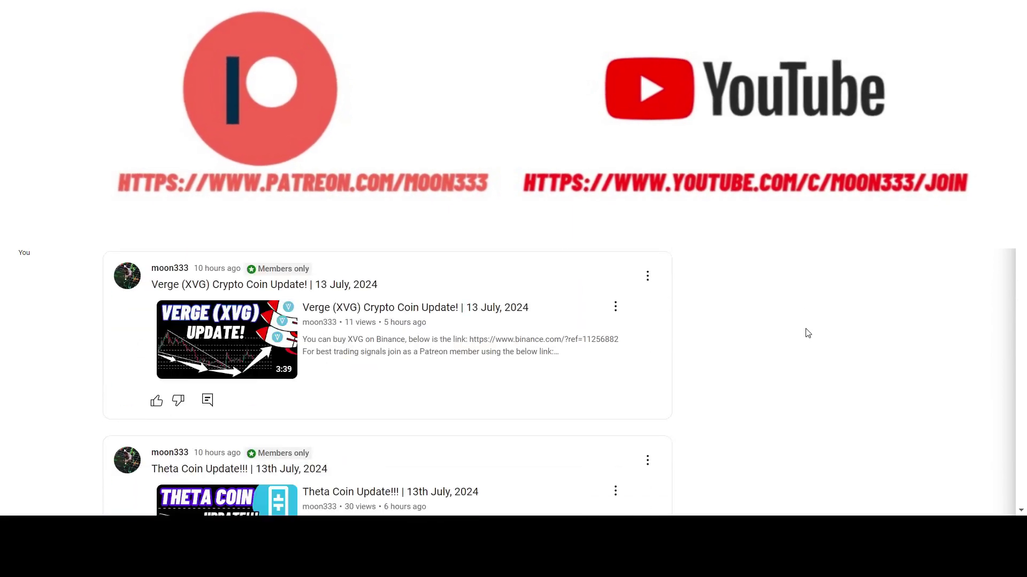
scroll(807, 326, down, 20)
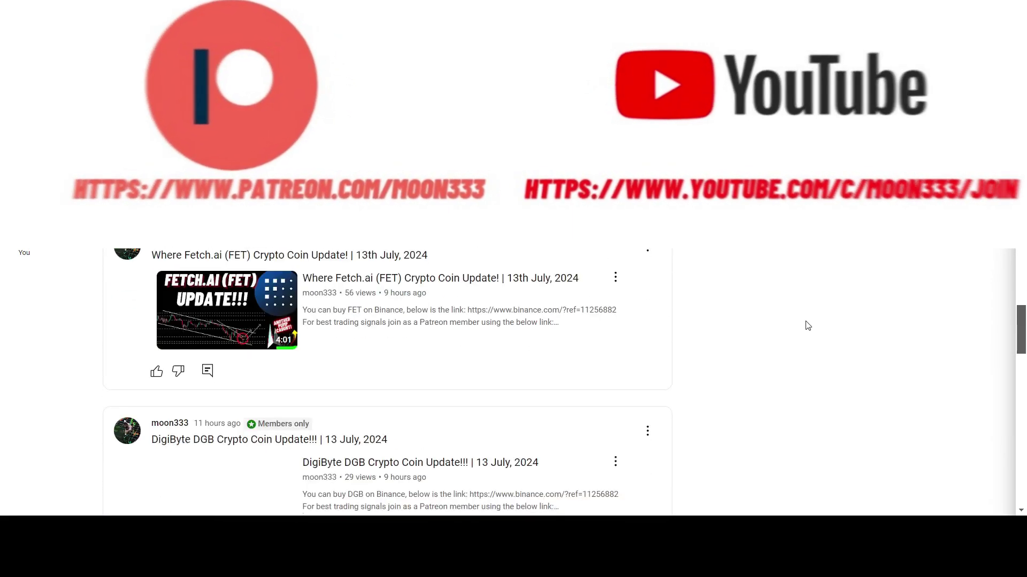
scroll(807, 326, down, 15)
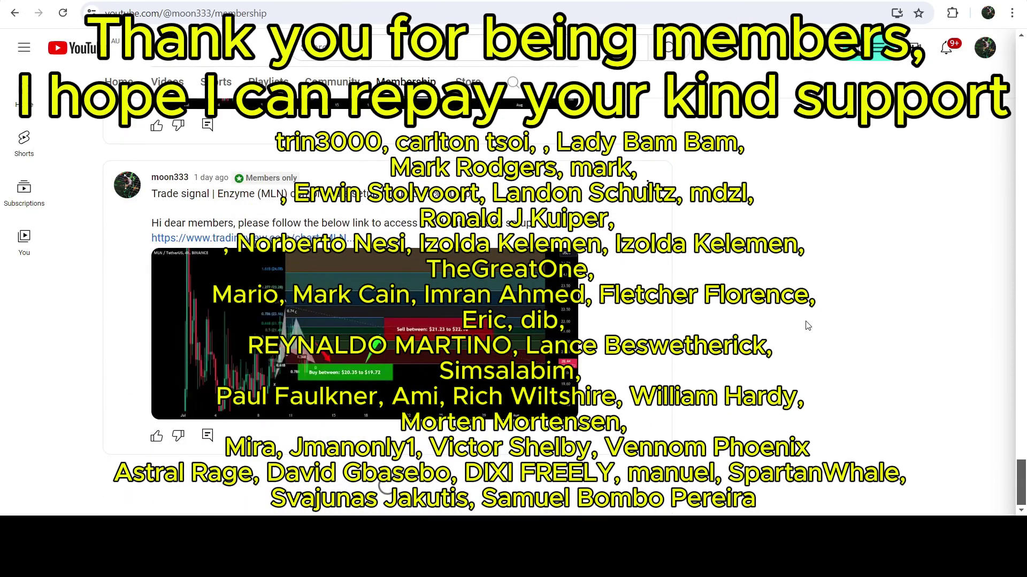
scroll(808, 326, down, 10)
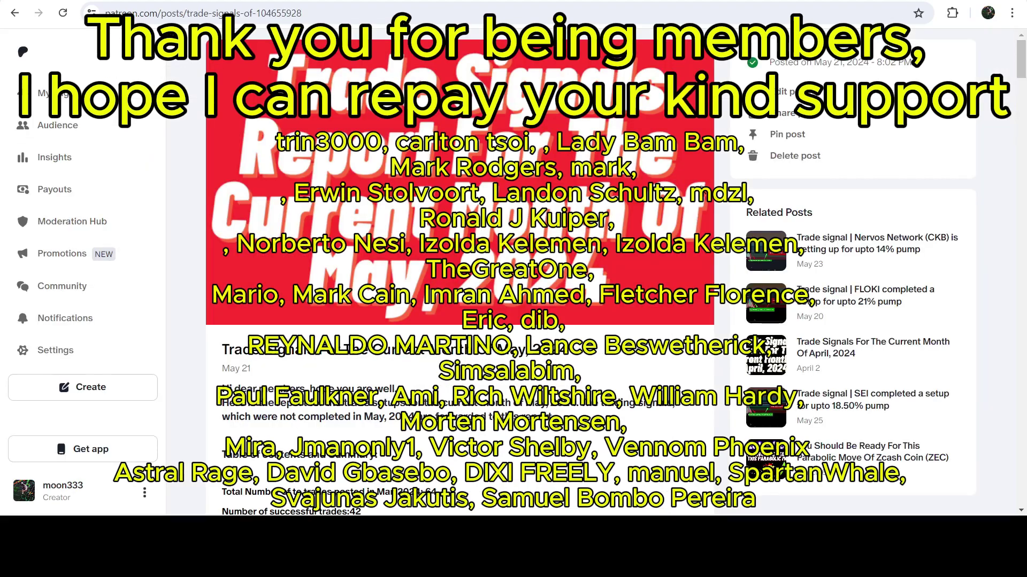
- Scroll the Patreon post down to its coin link list and follow the FLOKI link
drag(1022, 72, 1022, 157)
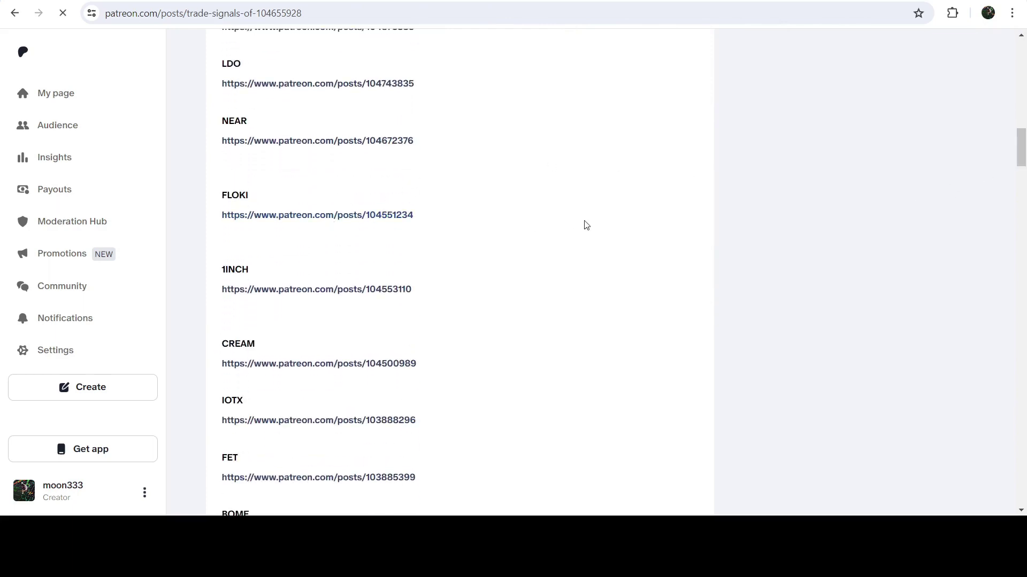
click(464, 100)
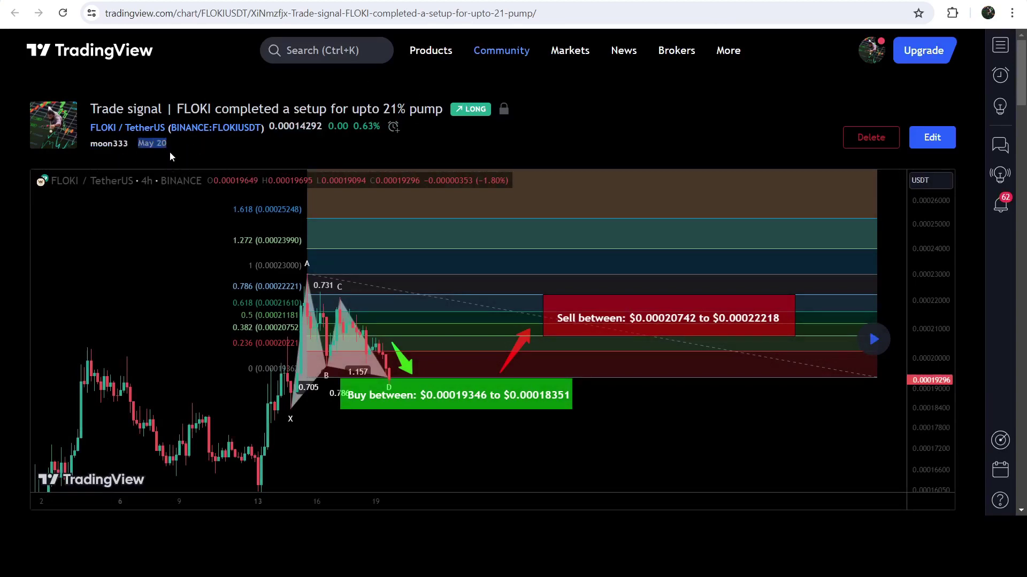
- Highlight the buy-price and sell-price ranges in the FLOKI/USDT idea
drag(1021, 111, 1024, 187)
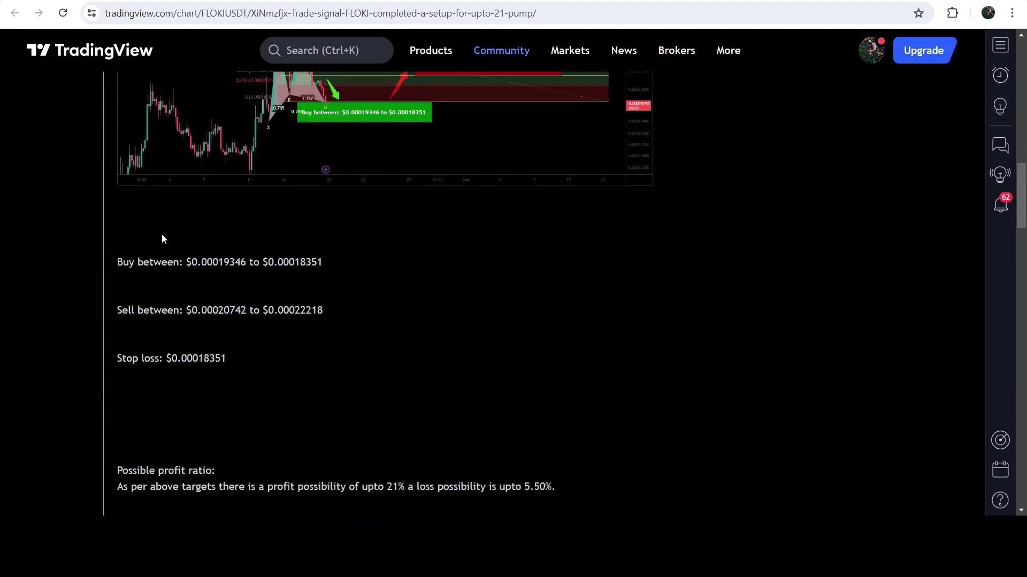
drag(135, 262, 322, 263)
drag(201, 310, 316, 324)
click(162, 358)
- Load the newer price bars on the FLOKI chart and pan to the later price action
scroll(1009, 140, up, 10)
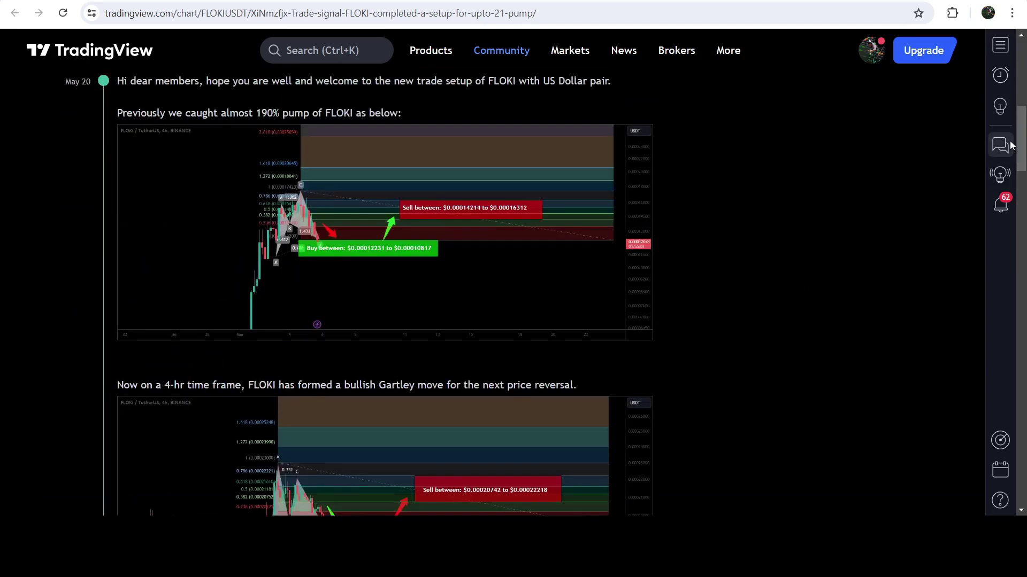
scroll(921, 181, up, 10)
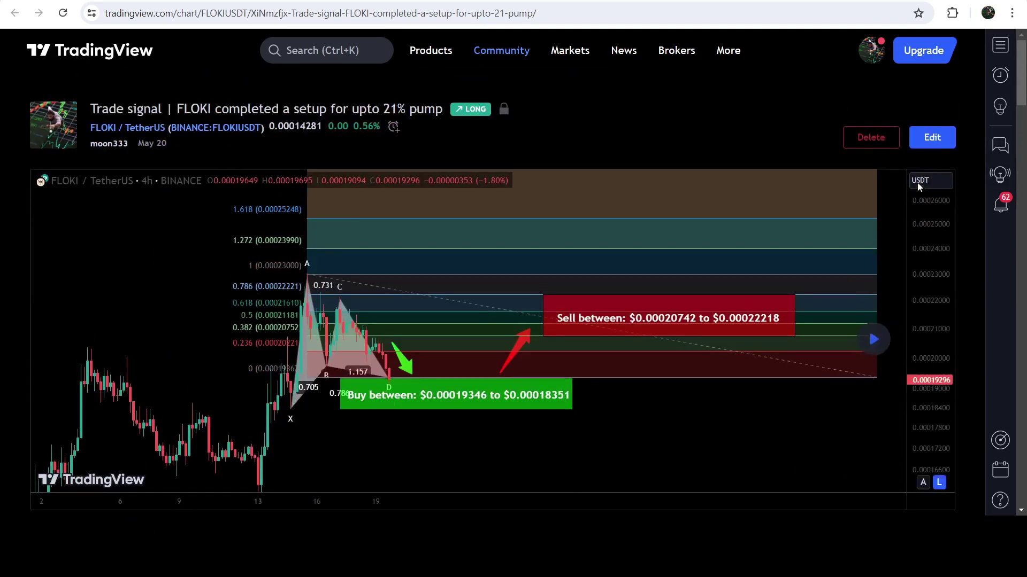
click(872, 340)
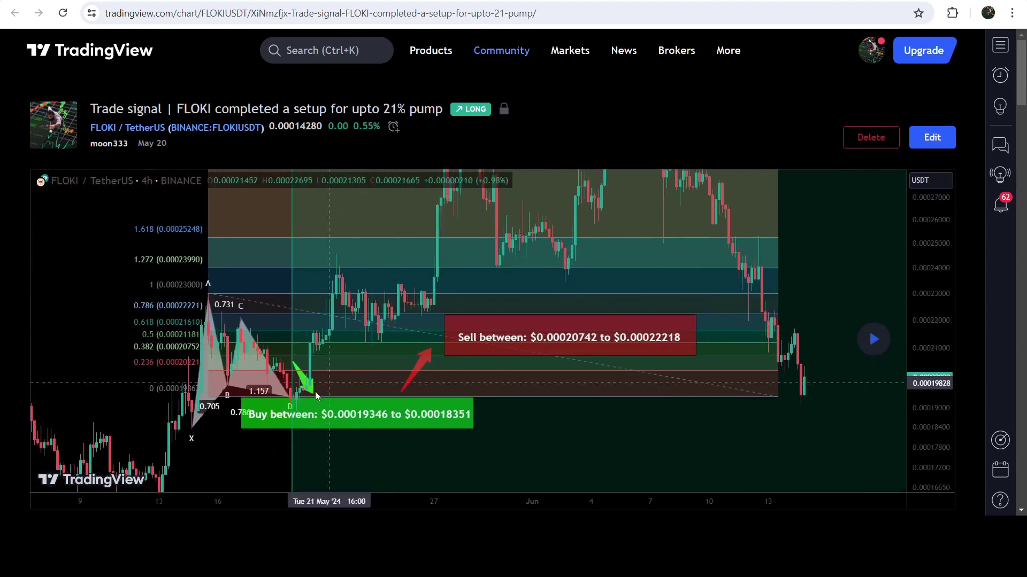
drag(493, 219, 688, 220)
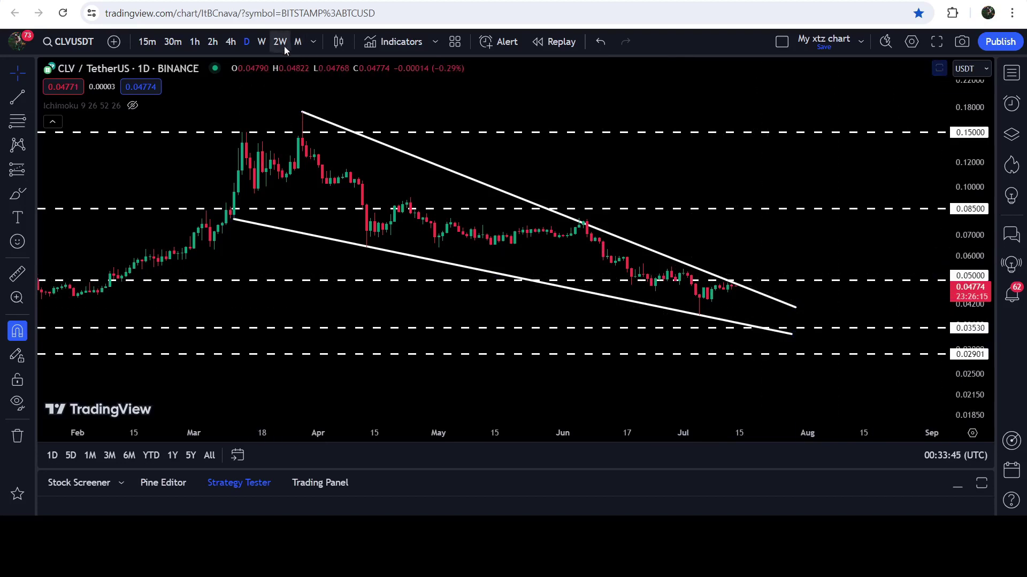
- Switch CLV/USDT to weekly candles and squeeze the price scale to bring the 2021 highs into view
click(262, 42)
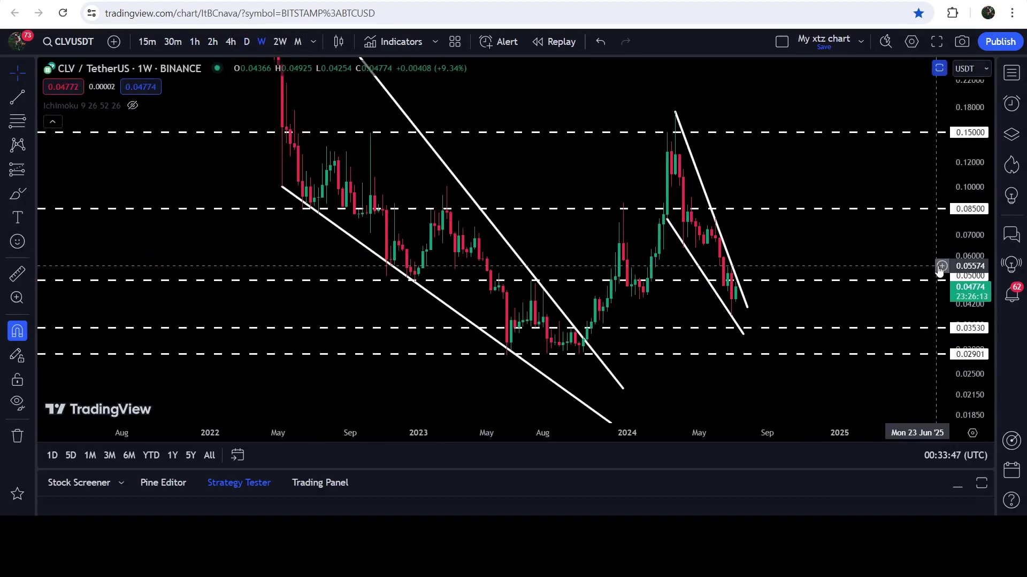
drag(960, 170, 958, 206)
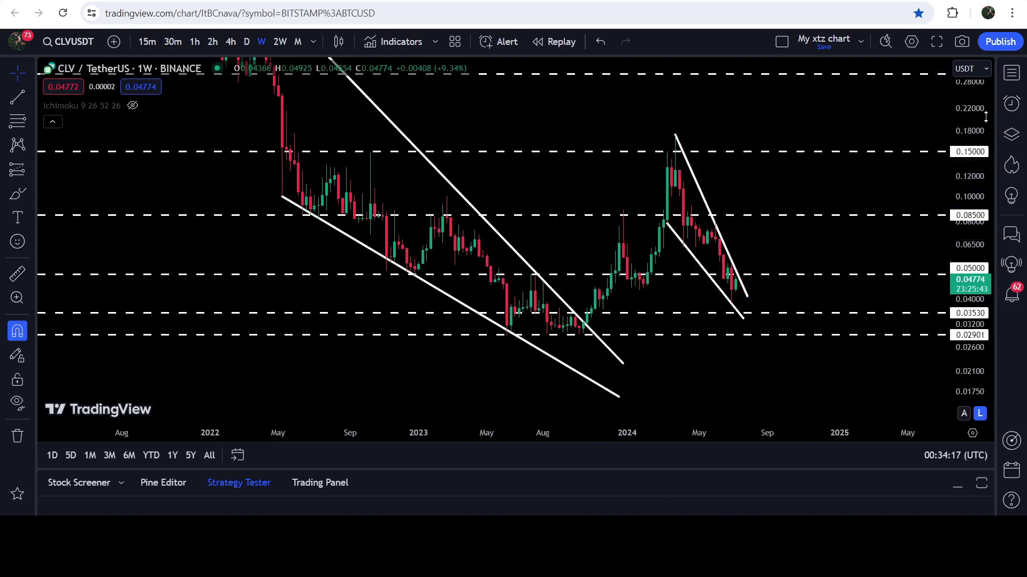
drag(986, 117, 985, 169)
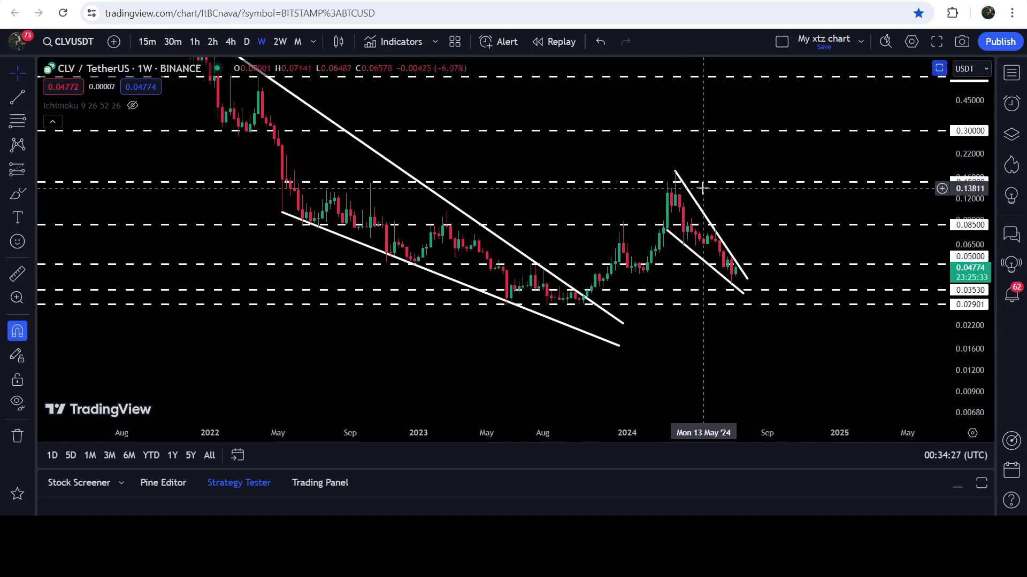
drag(969, 173, 969, 188)
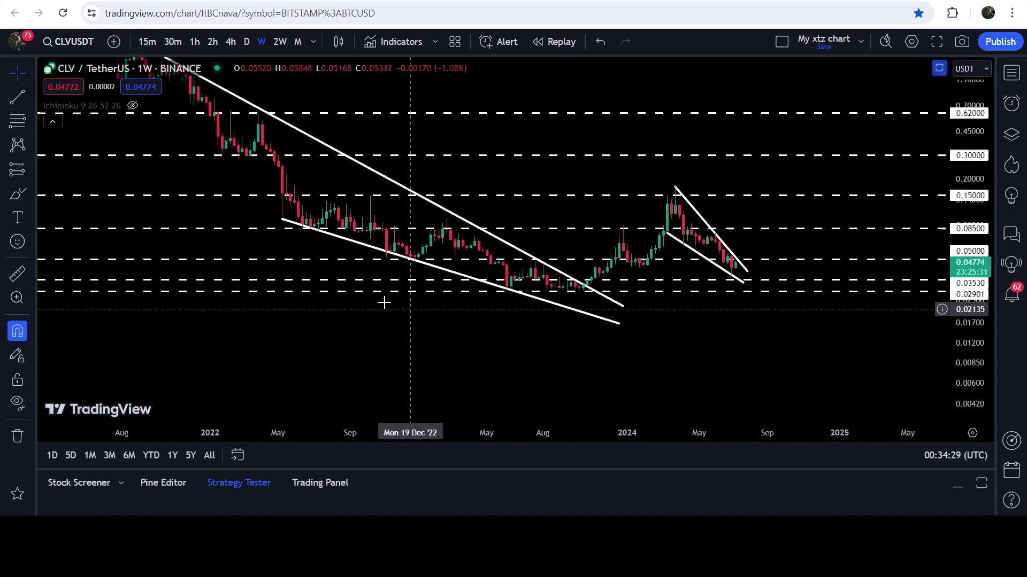
drag(385, 300, 201, 166)
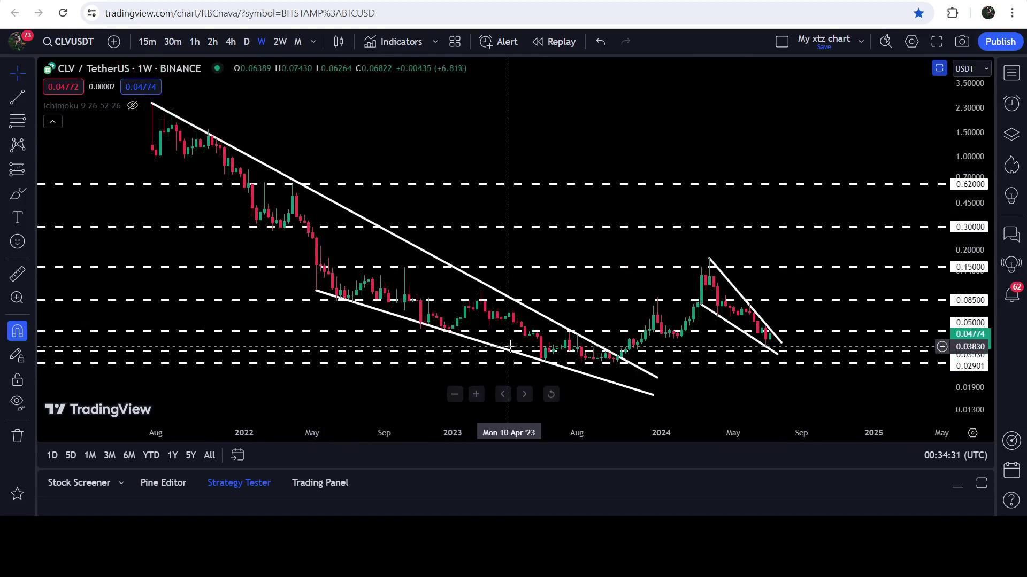
key(shift)
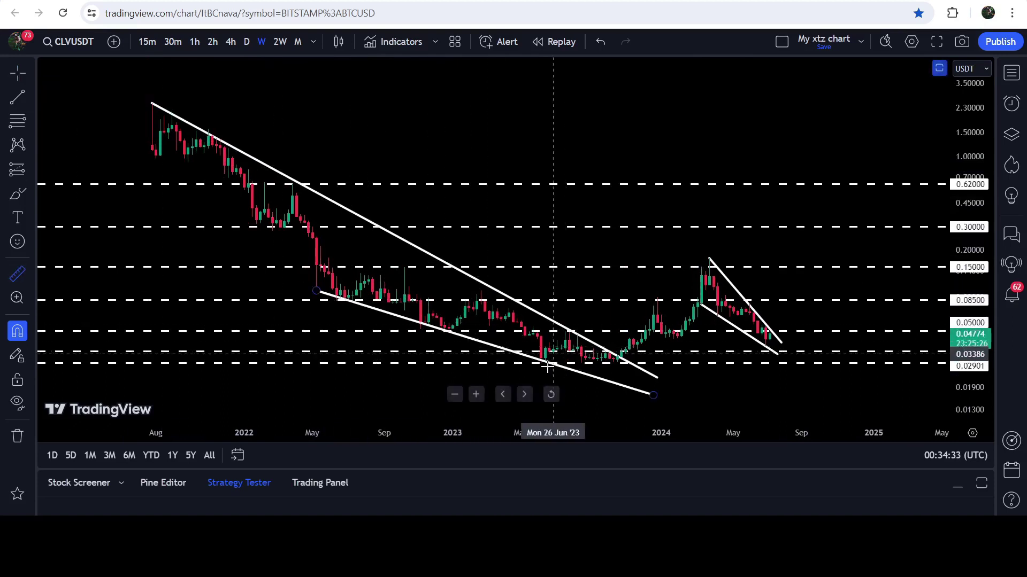
- Measure the Aug '23 low to Mar '24 high rally (~500%, 32 weeks), then clear it and reframe the wedge
click(581, 363)
click(710, 259)
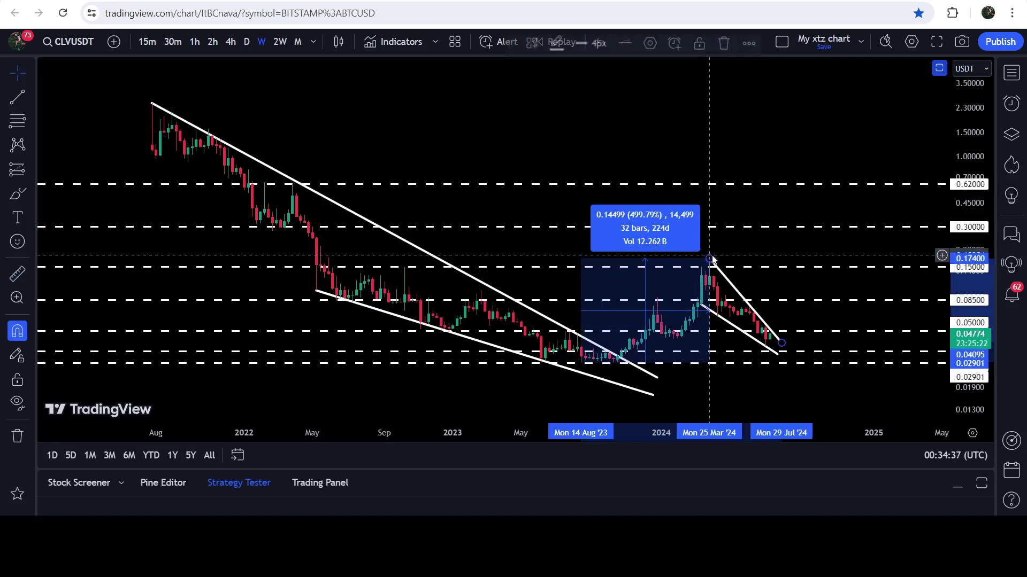
click(650, 229)
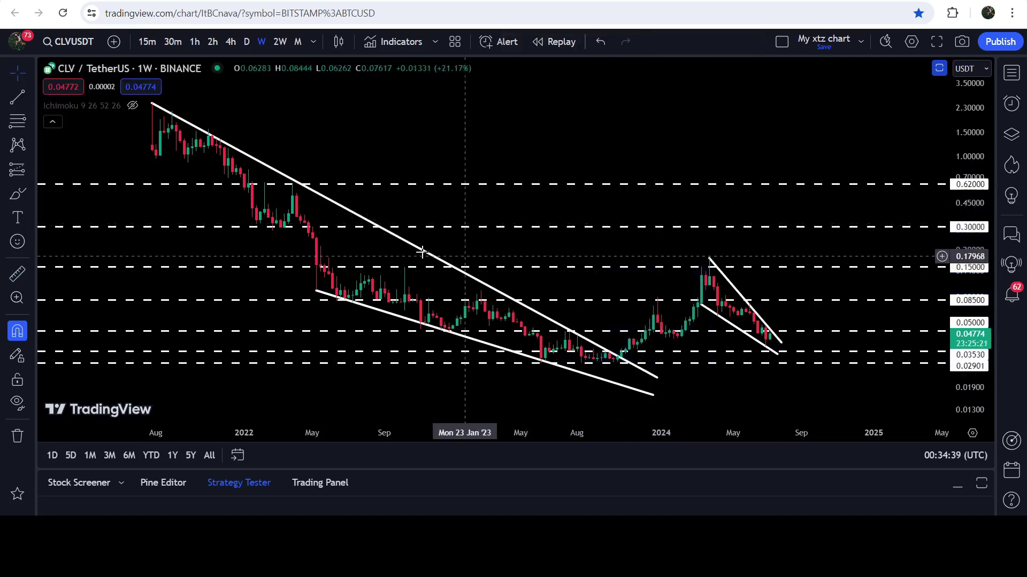
drag(278, 113, 312, 138)
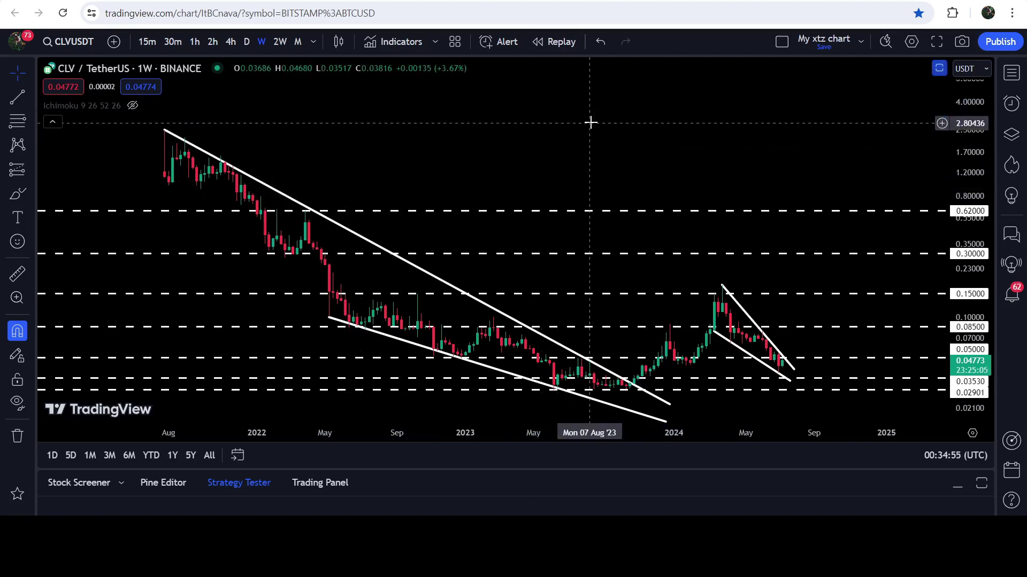
- Return to the YouTube Membership feed and scroll down to the Orion Protocol and NEAR Protocol posts
click(563, 2)
scroll(660, 254, down, 20)
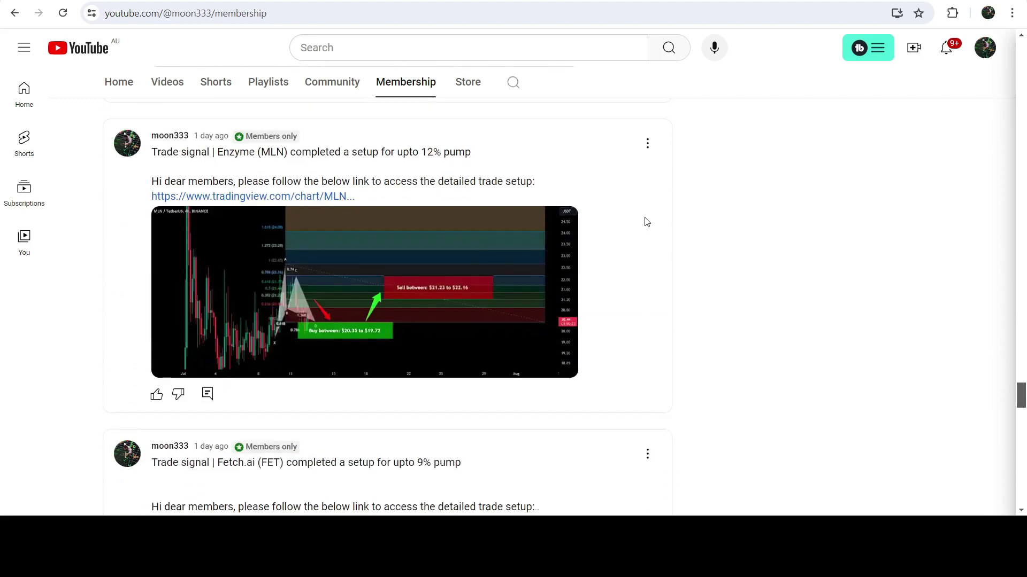
scroll(646, 222, down, 5)
scroll(646, 222, down, 15)
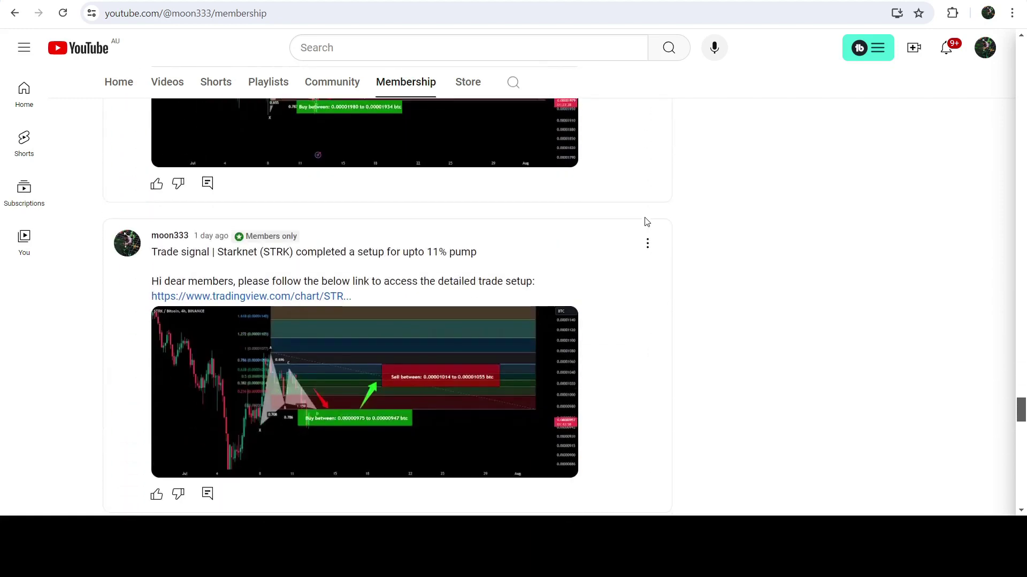
scroll(646, 222, down, 12)
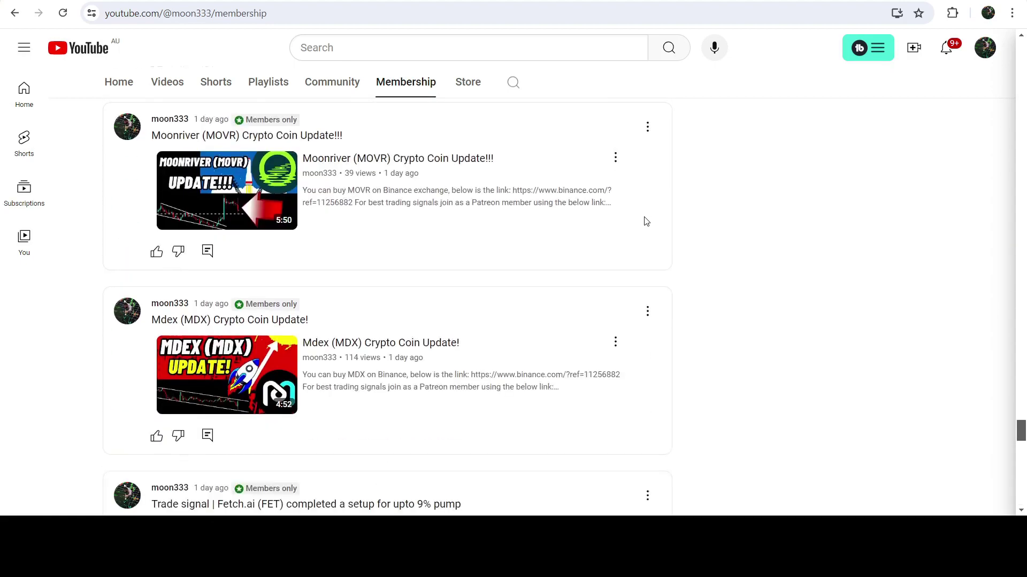
scroll(646, 222, down, 15)
scroll(646, 222, down, 12)
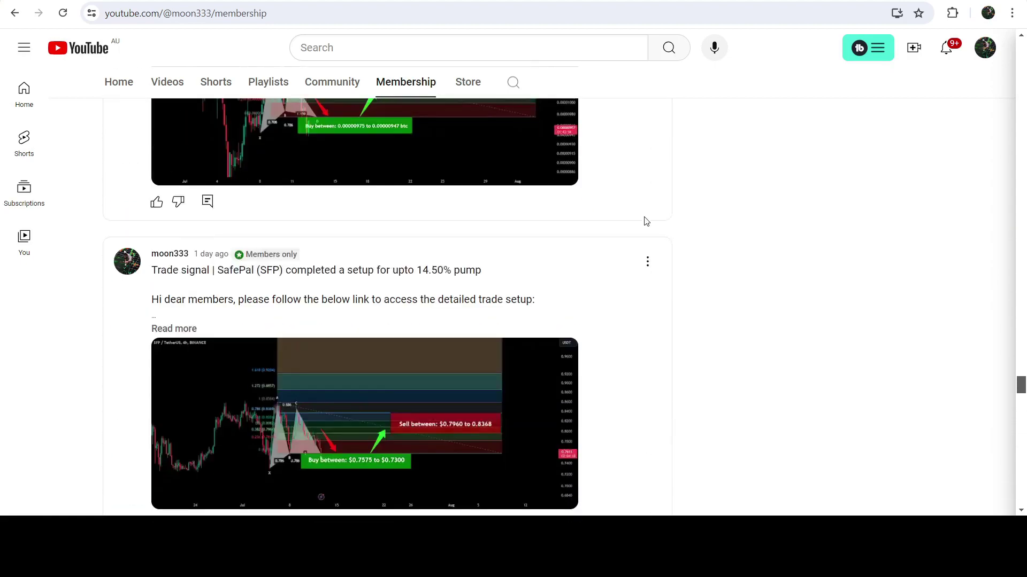
scroll(647, 219, down, 5)
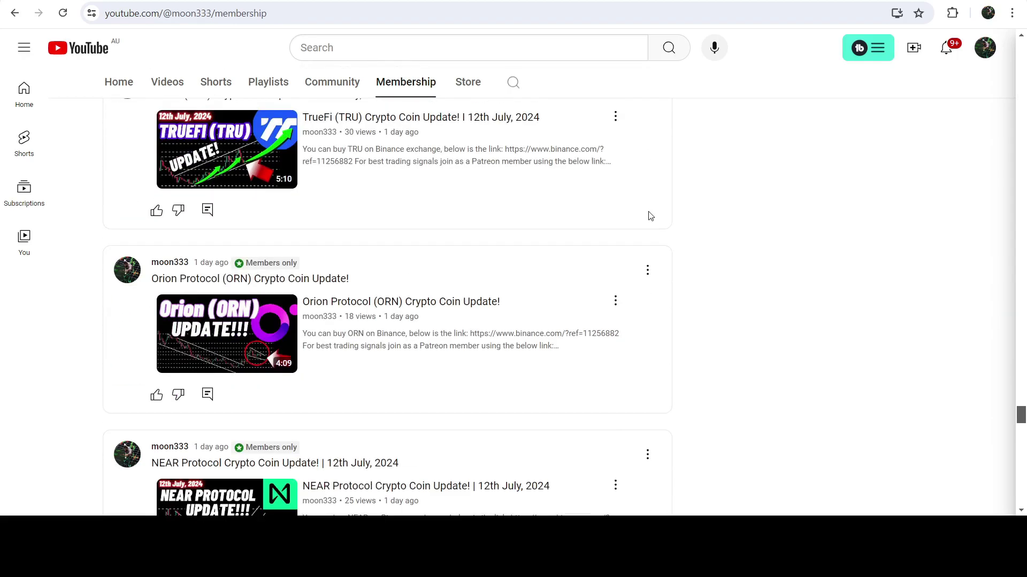